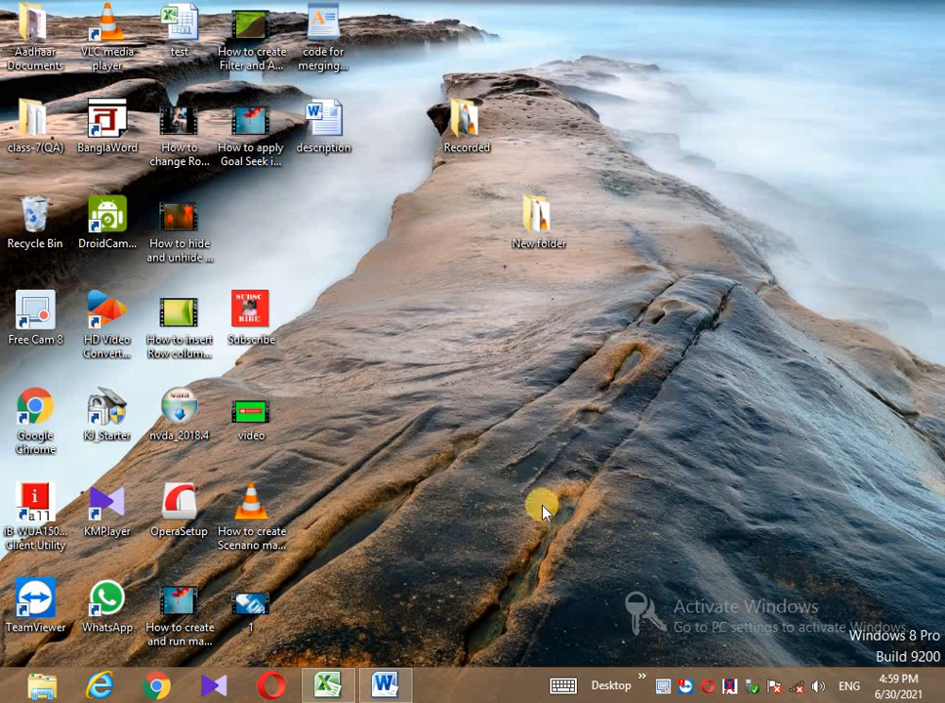
- Switch to the description document in Word and read its note about the Subtotal command
left_click(382, 686)
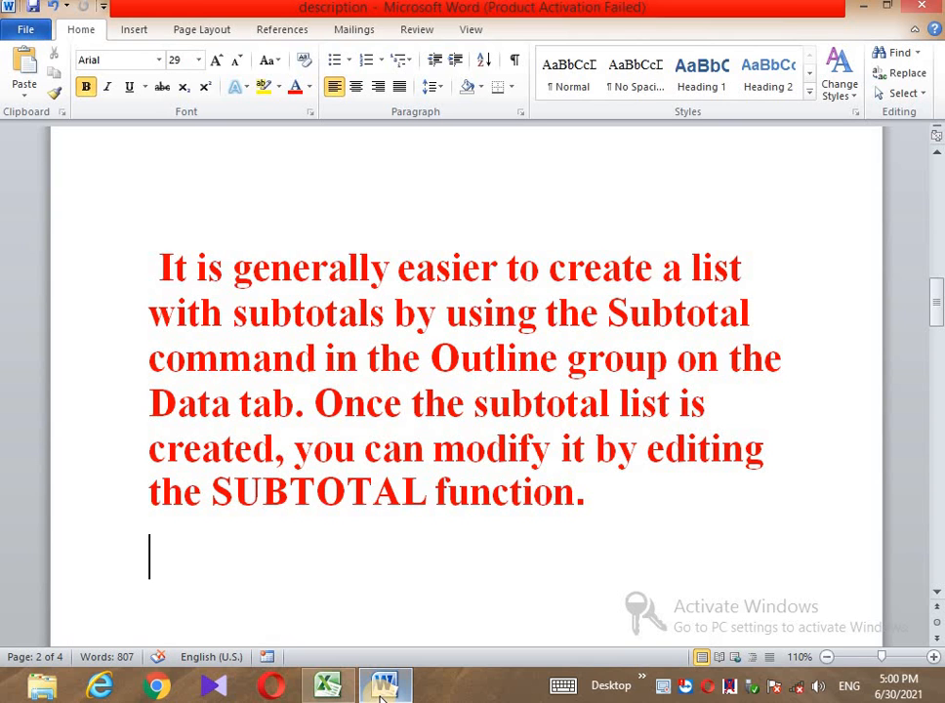
left_click(381, 690)
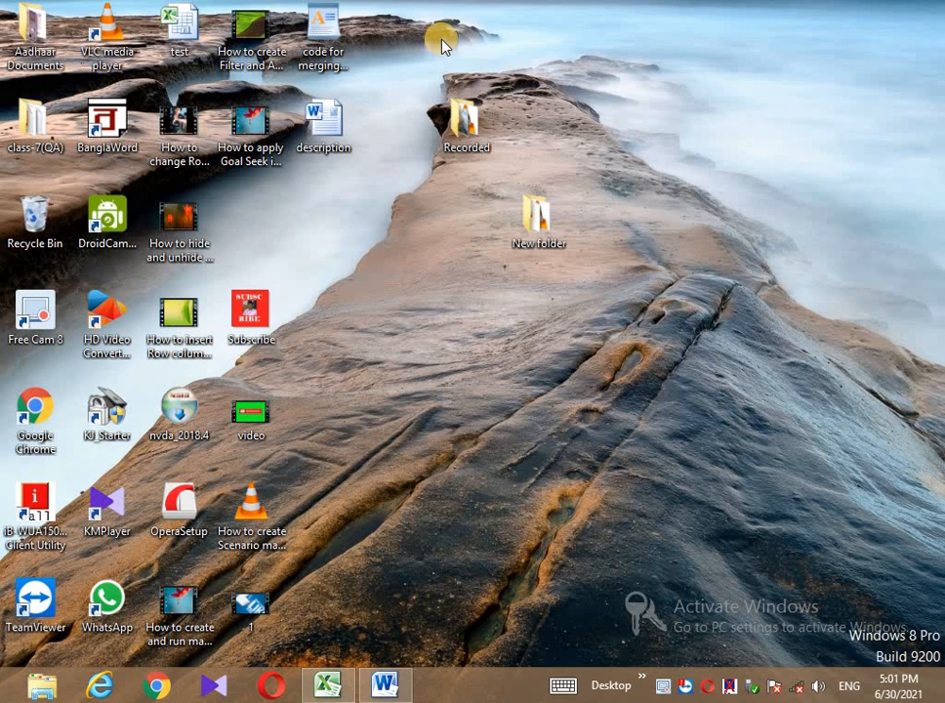
- Switch to the test workbook in Excel and examine the Name and Salary columns on Sheet7 for repeated names
left_click(328, 685)
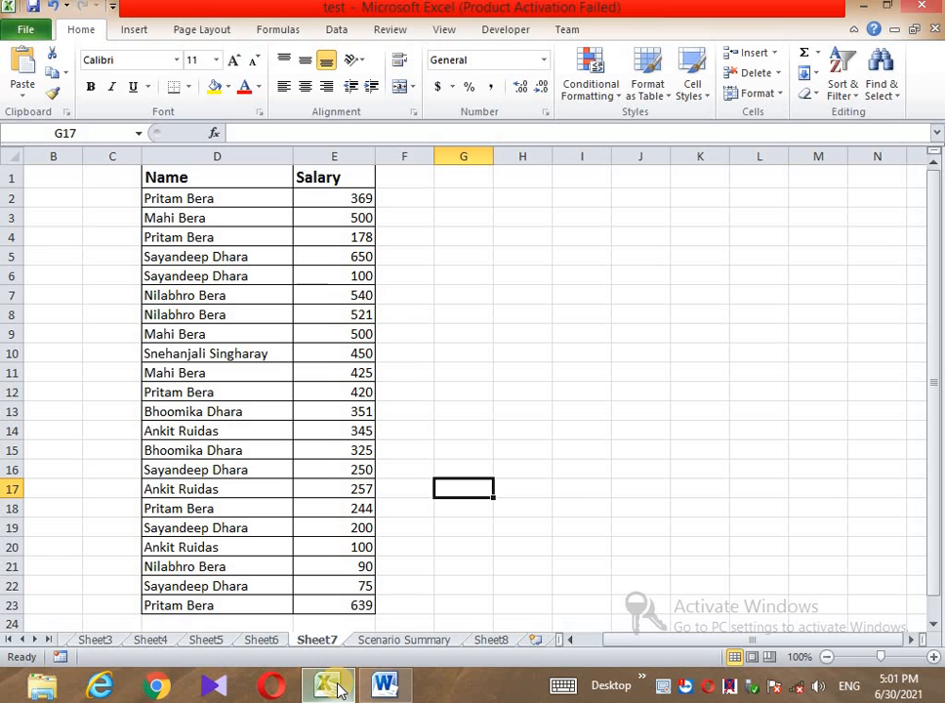
left_click(265, 468)
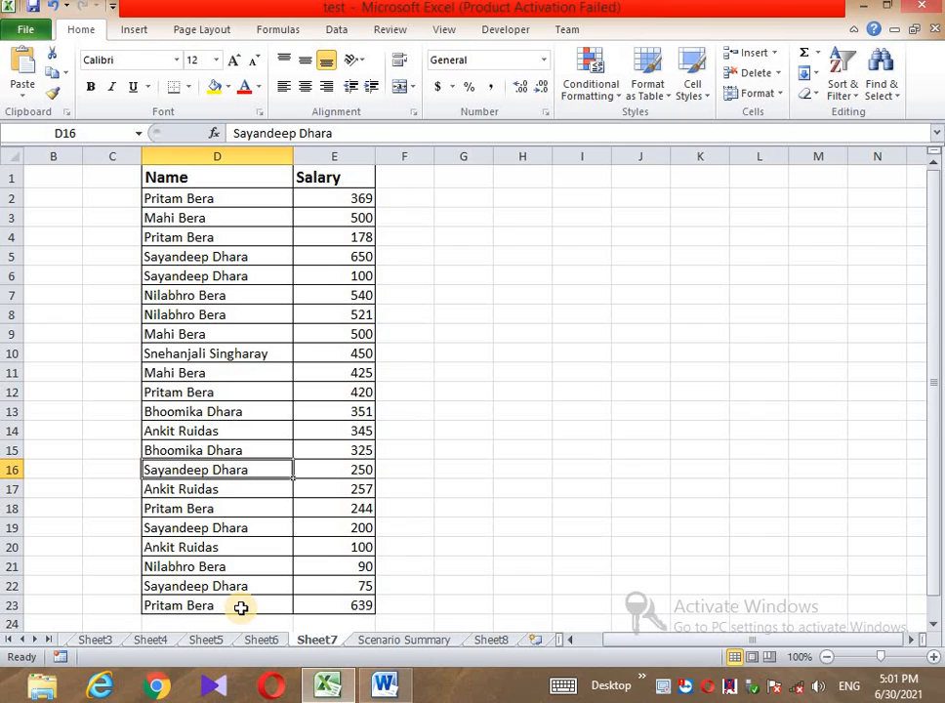
left_click(205, 176)
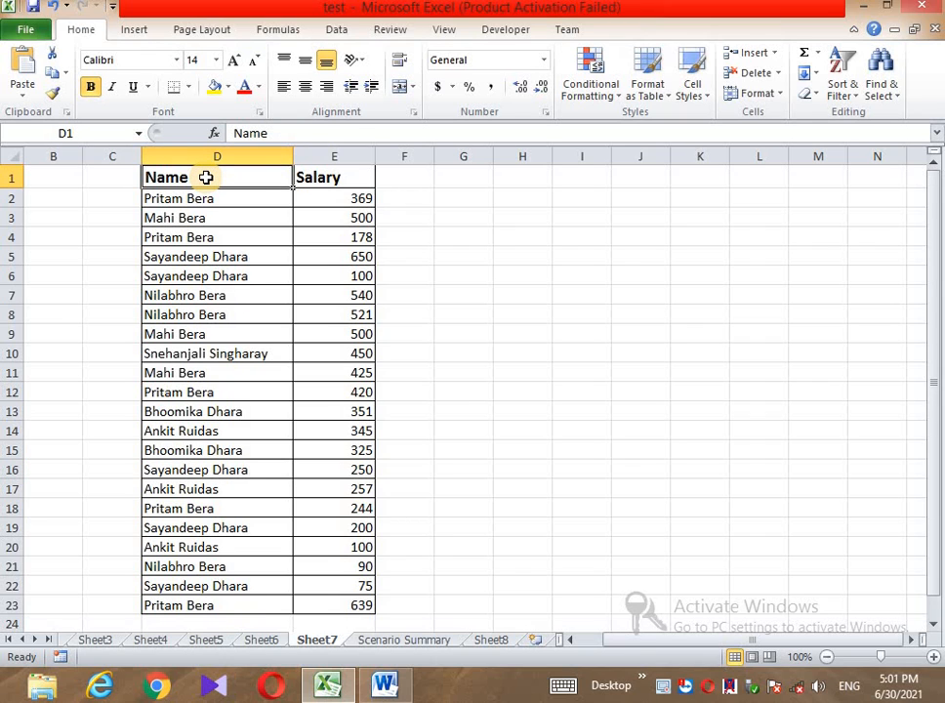
left_click(313, 174)
left_click(197, 197)
left_click(186, 236)
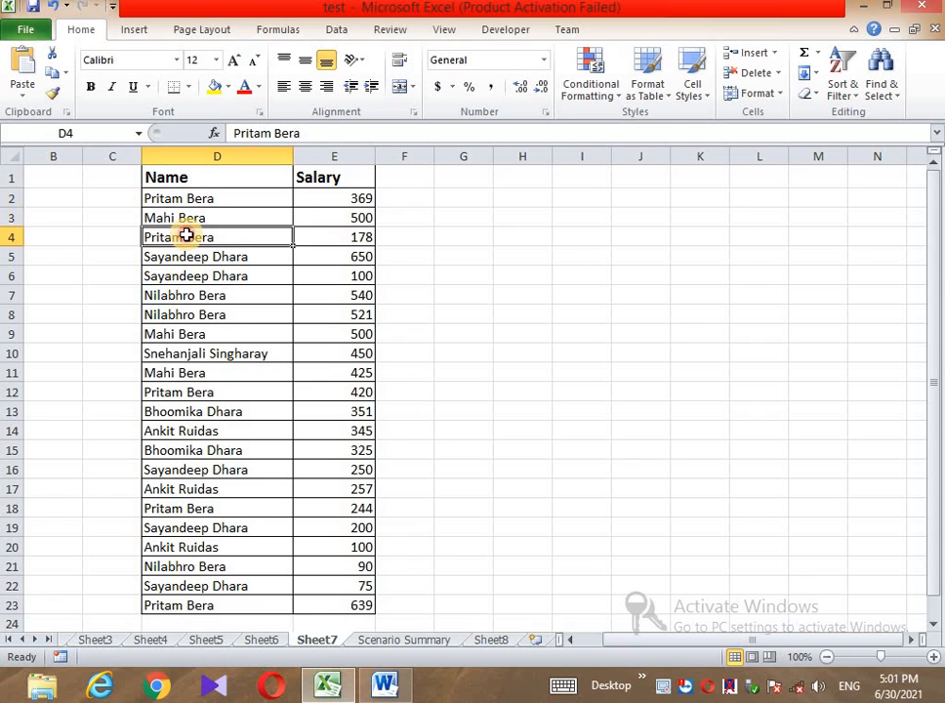
left_click(184, 197)
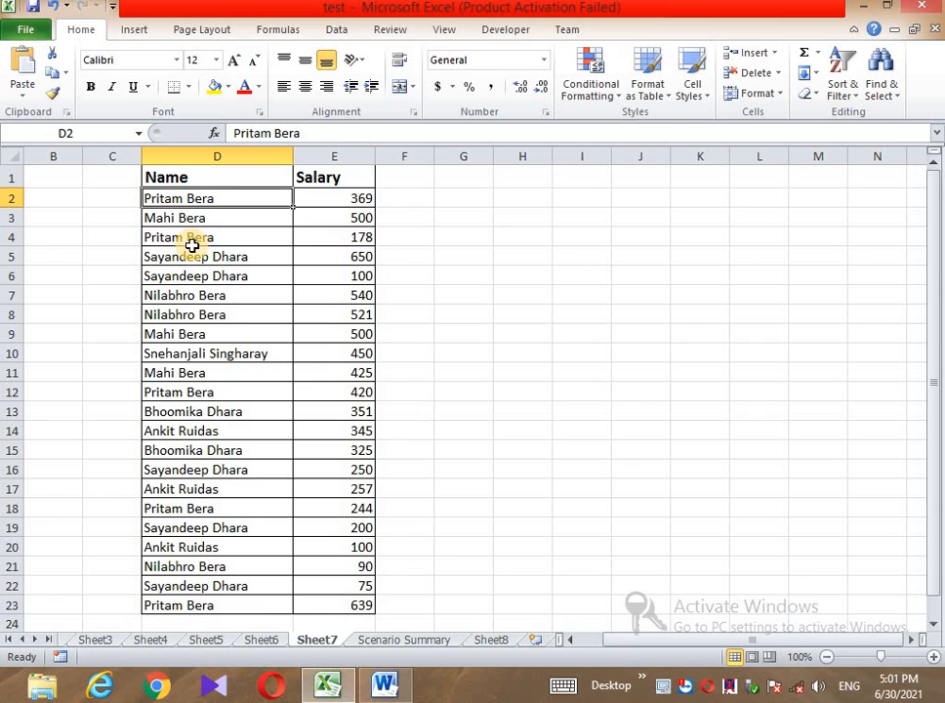
left_click(194, 239)
left_click(158, 395)
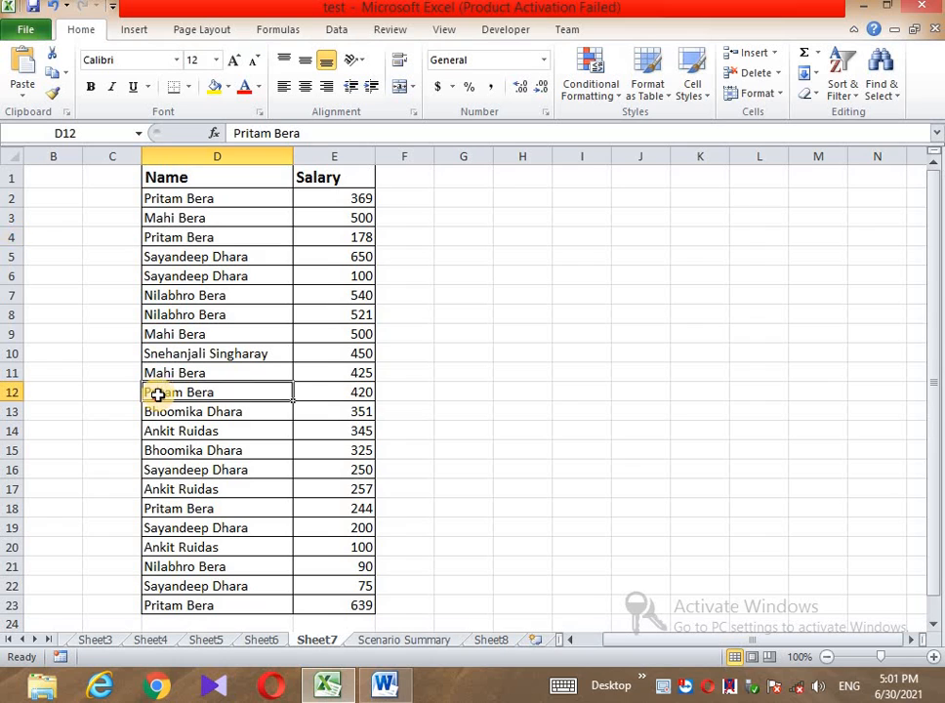
left_click(172, 508)
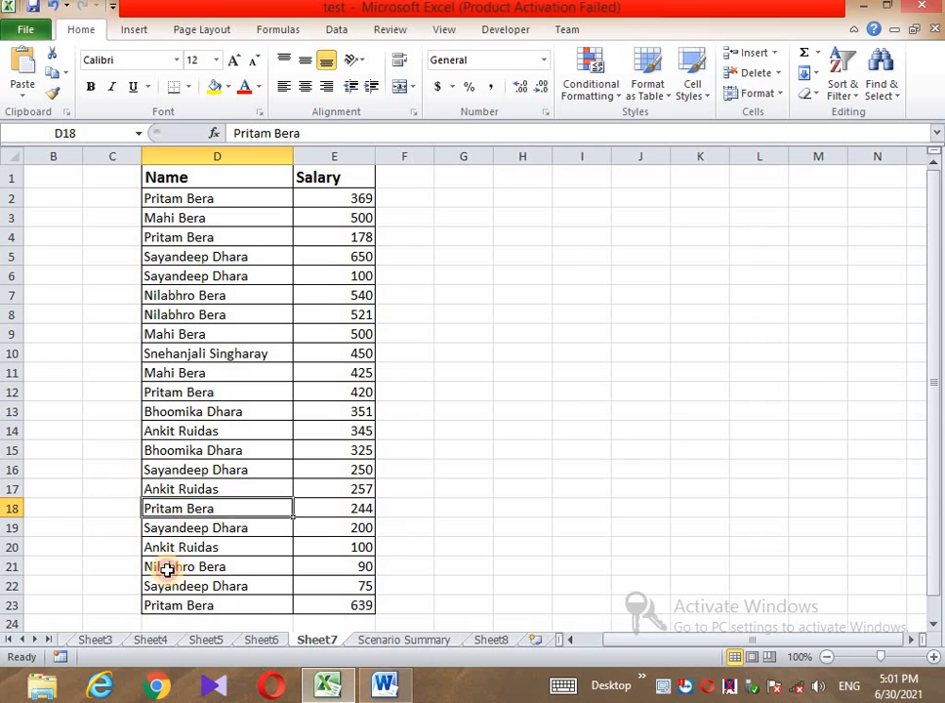
left_click(164, 606)
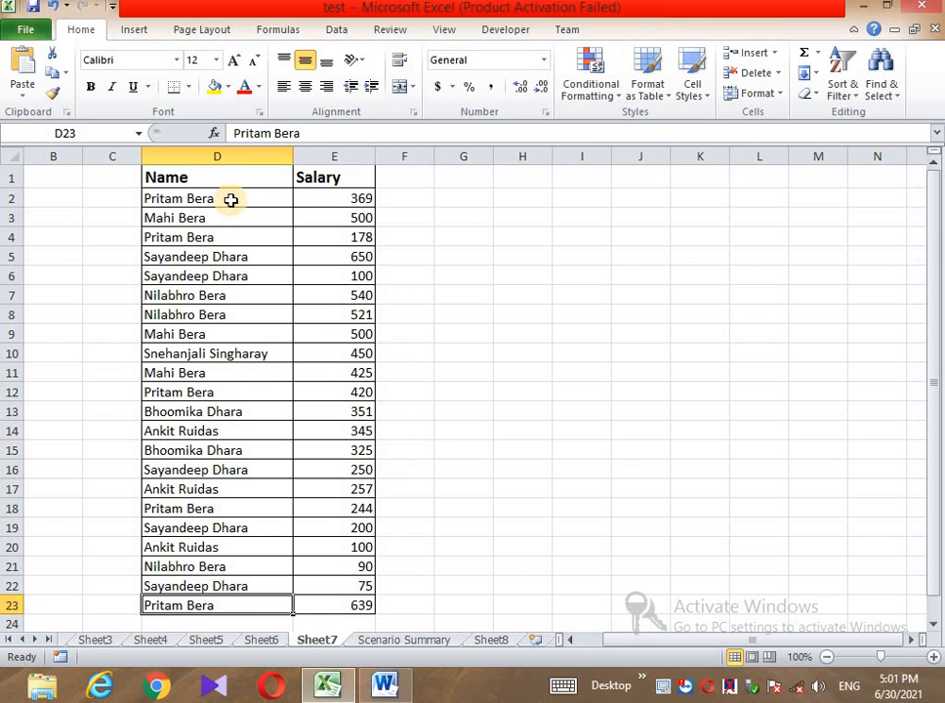
left_click(230, 199)
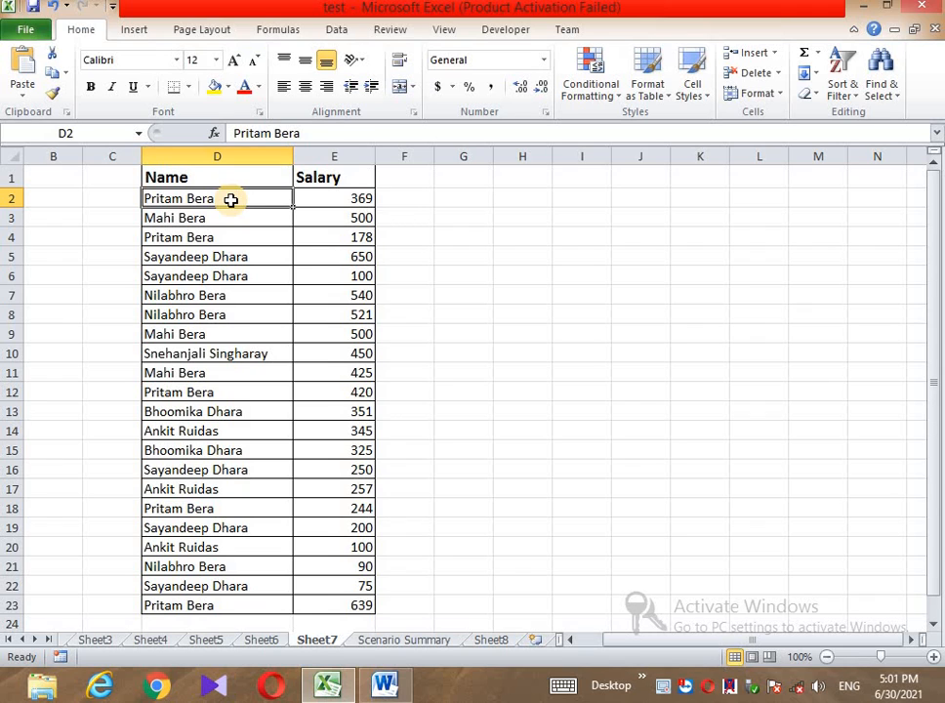
left_click(327, 195)
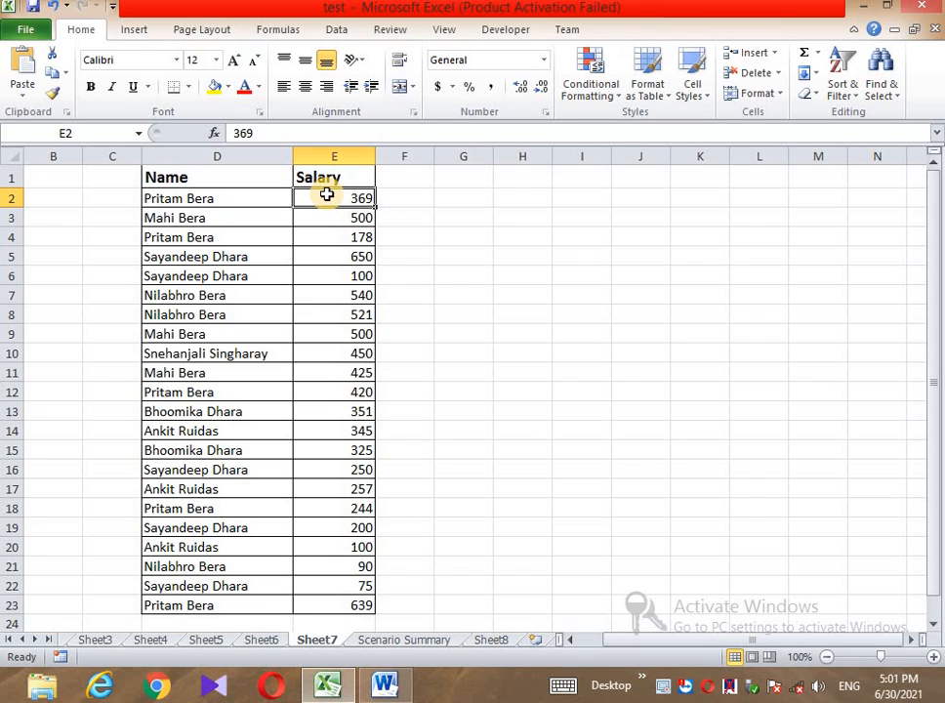
left_click(223, 218)
left_click(211, 295)
left_click(198, 395)
left_click(185, 567)
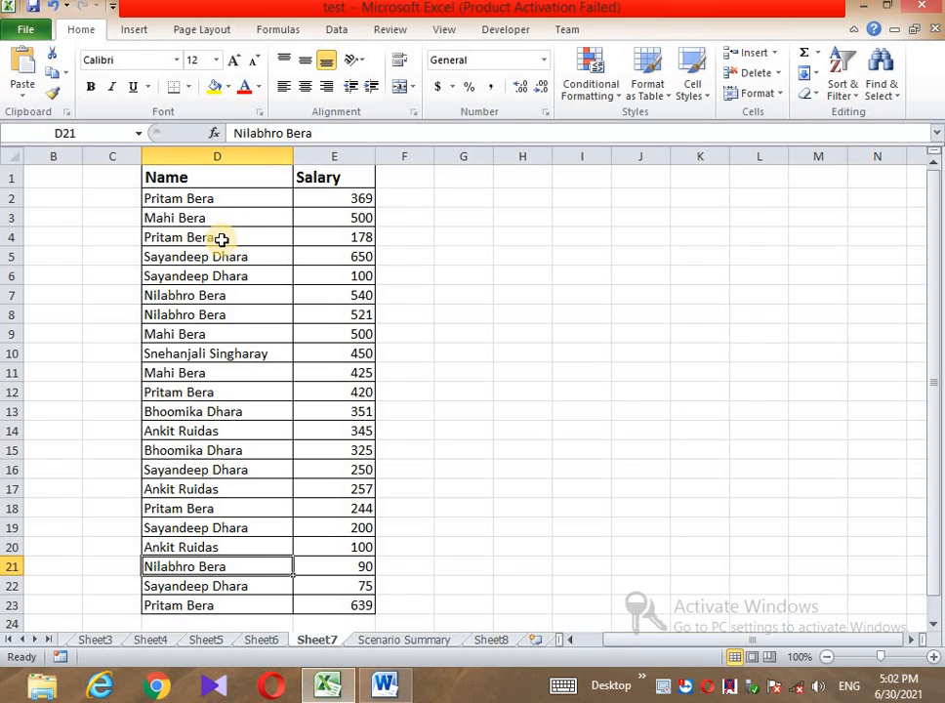
- Sort the salary list by the Name column from A to Z
left_click(185, 203)
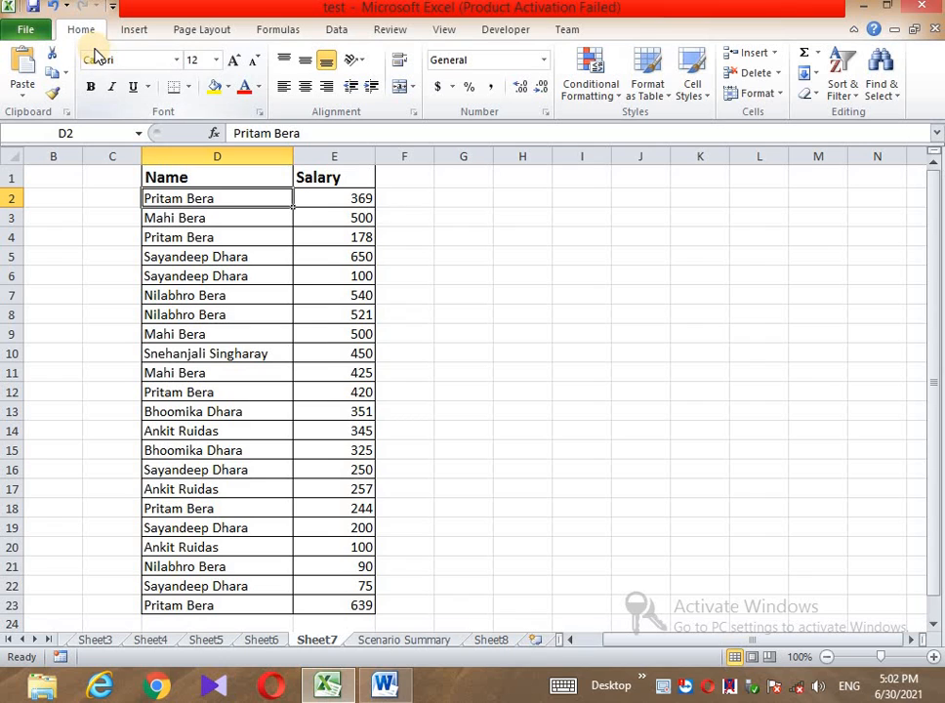
left_click(856, 99)
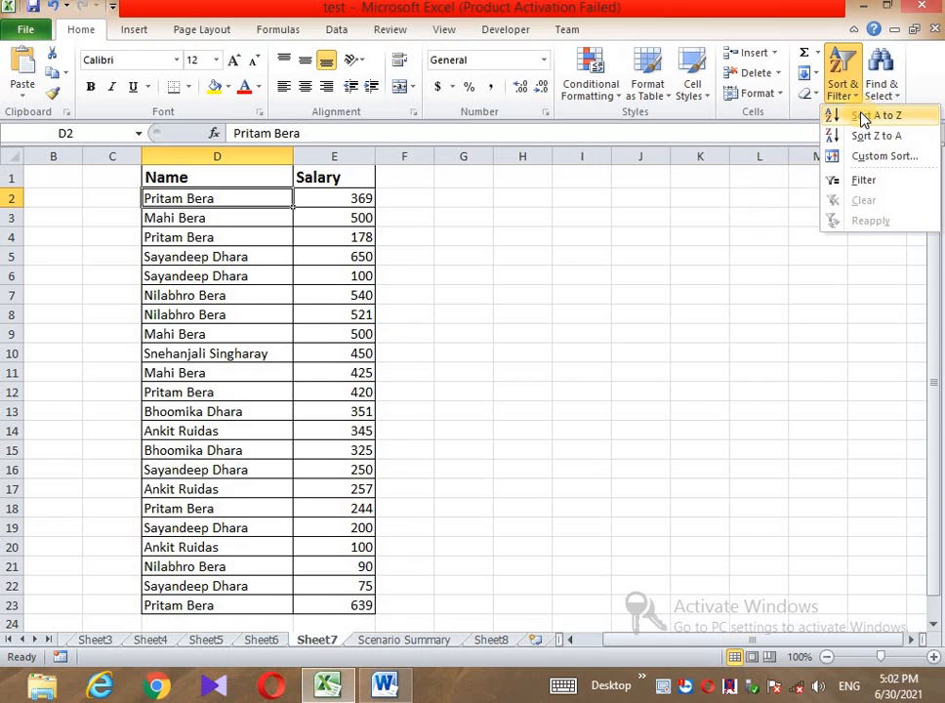
left_click(863, 119)
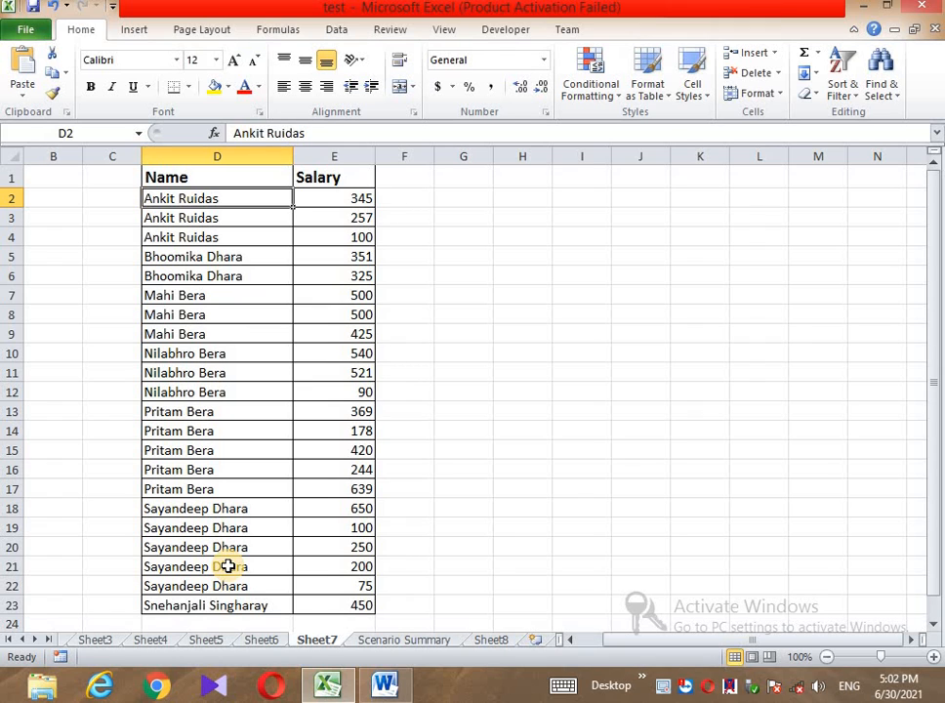
- Add subtotals to the list at each change in Name, using Sum on Salary, with the summary below the data
left_click(340, 32)
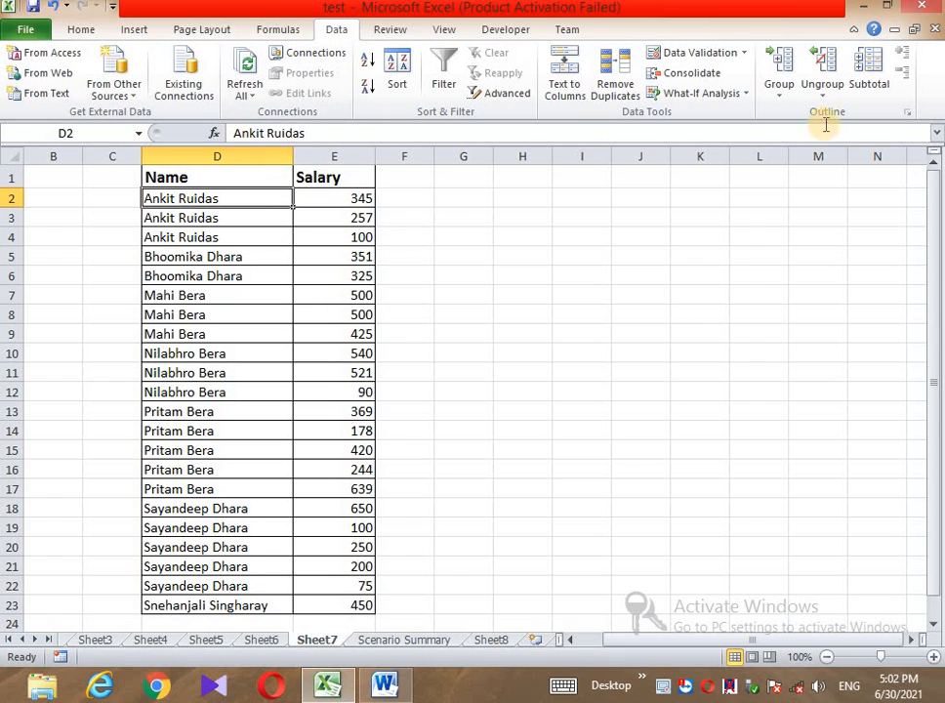
left_click(868, 70)
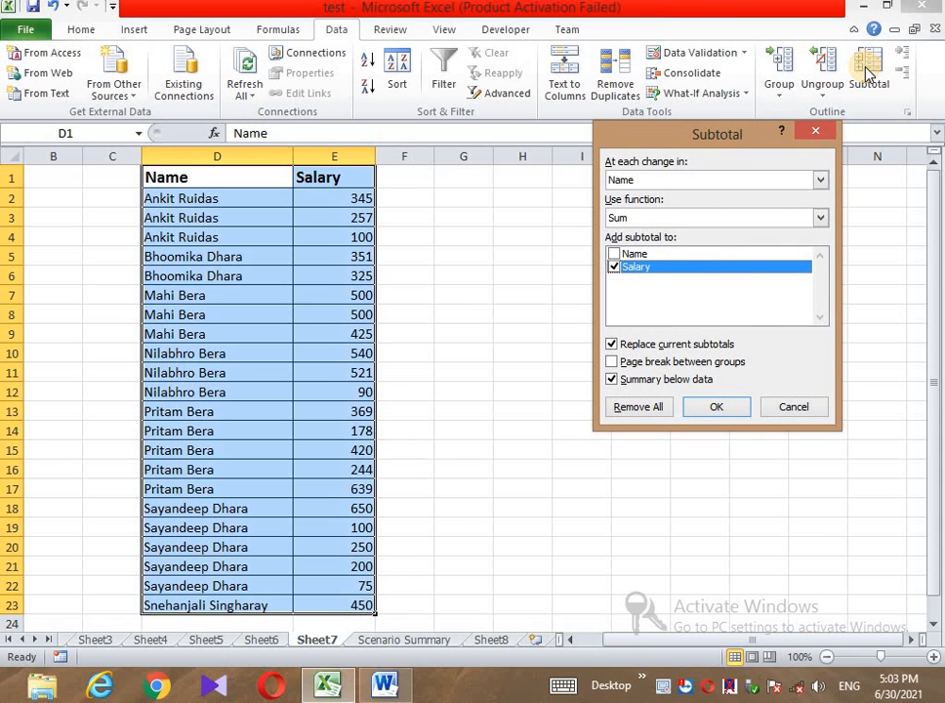
left_click_drag(704, 137, 642, 87)
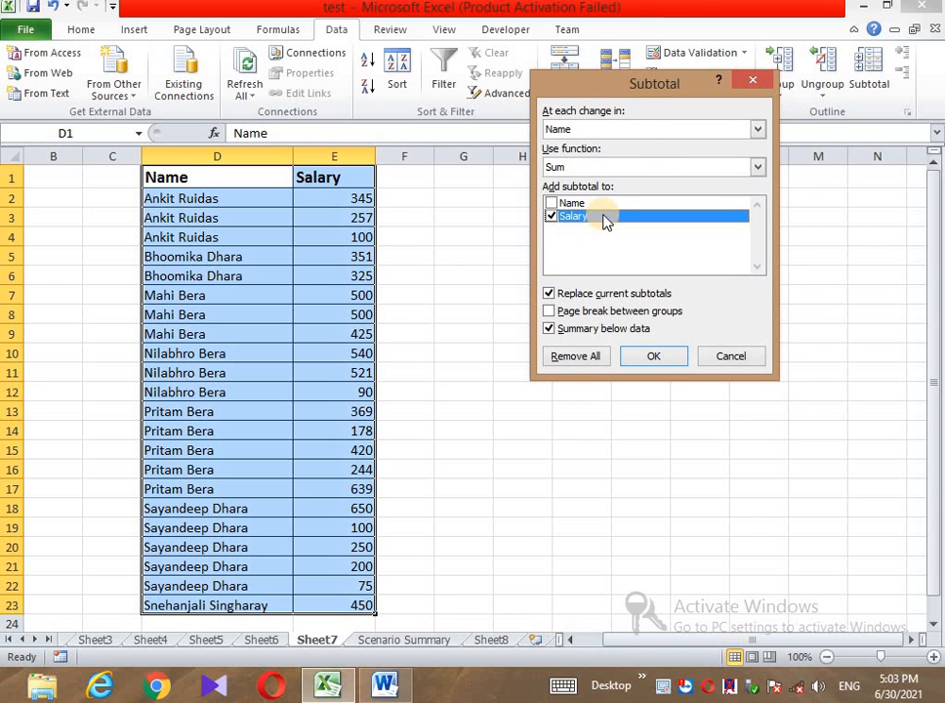
left_click(758, 168)
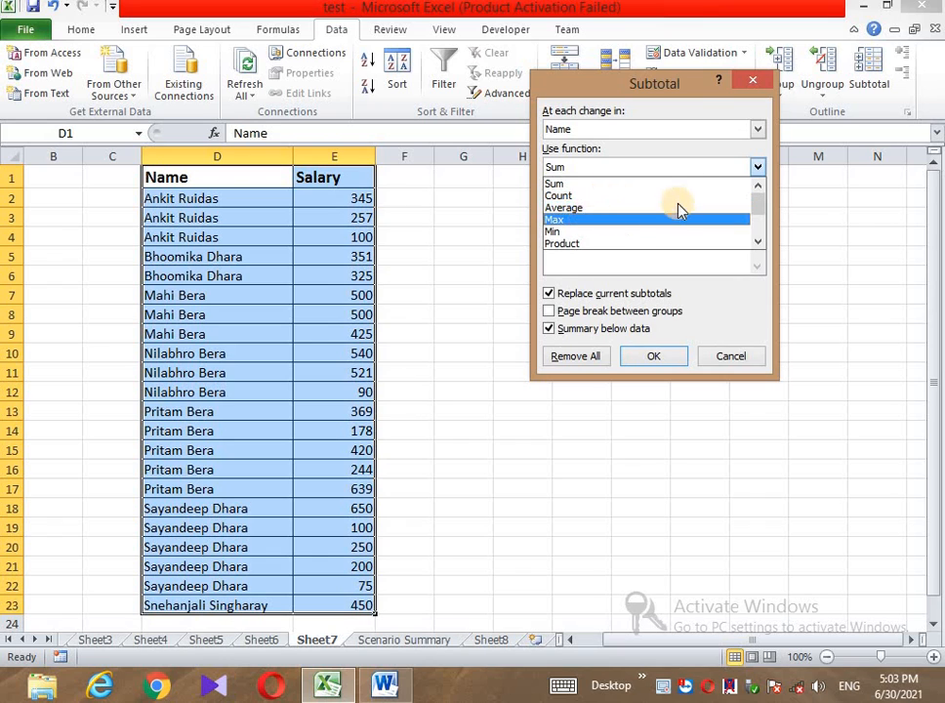
left_click(758, 168)
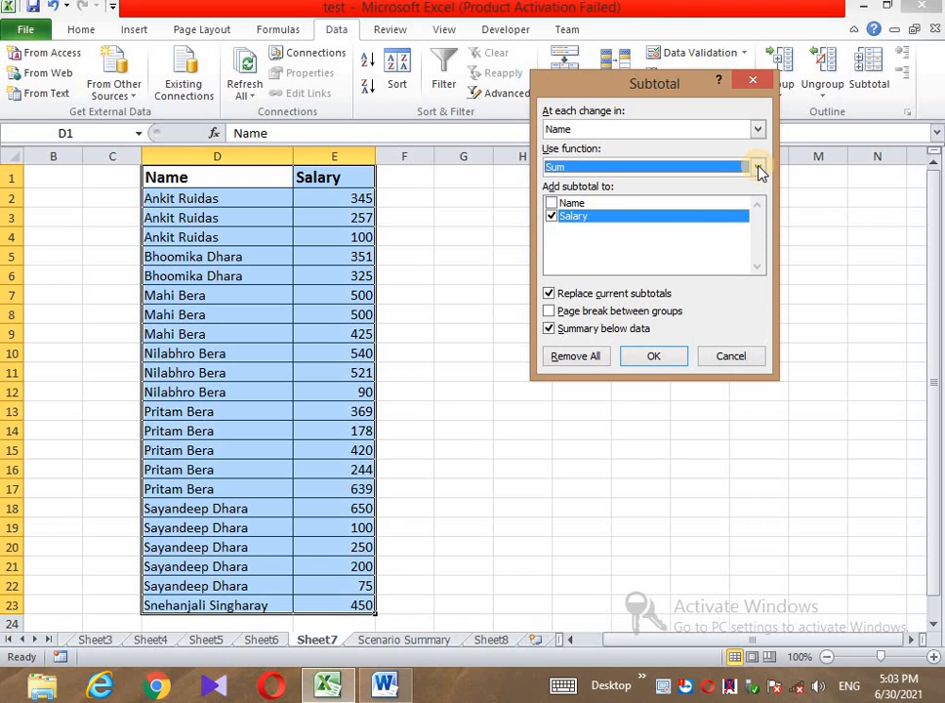
left_click(552, 217)
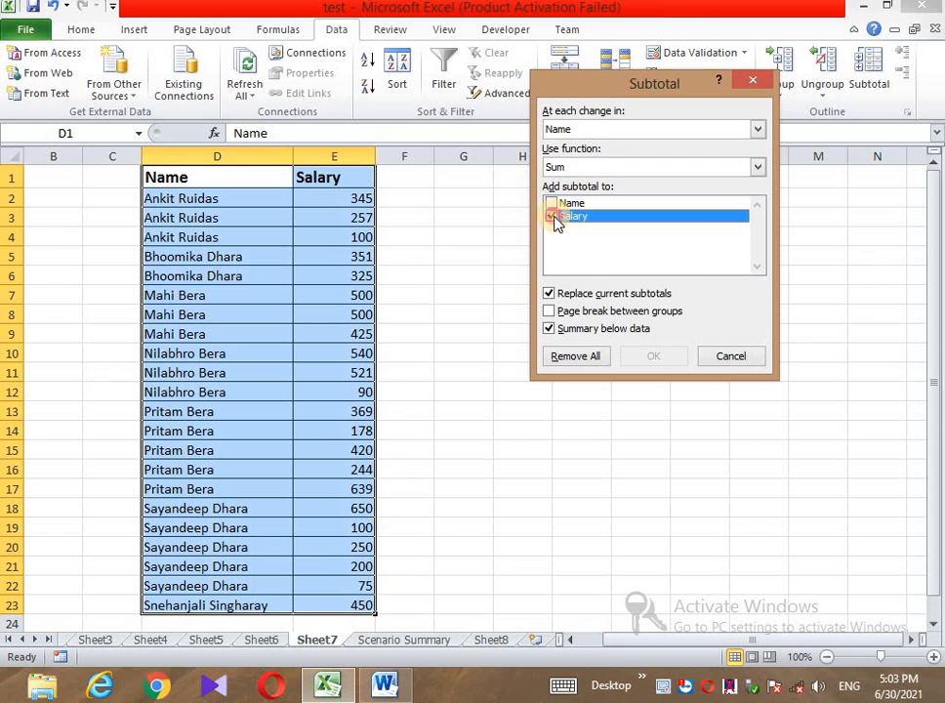
left_click(552, 218)
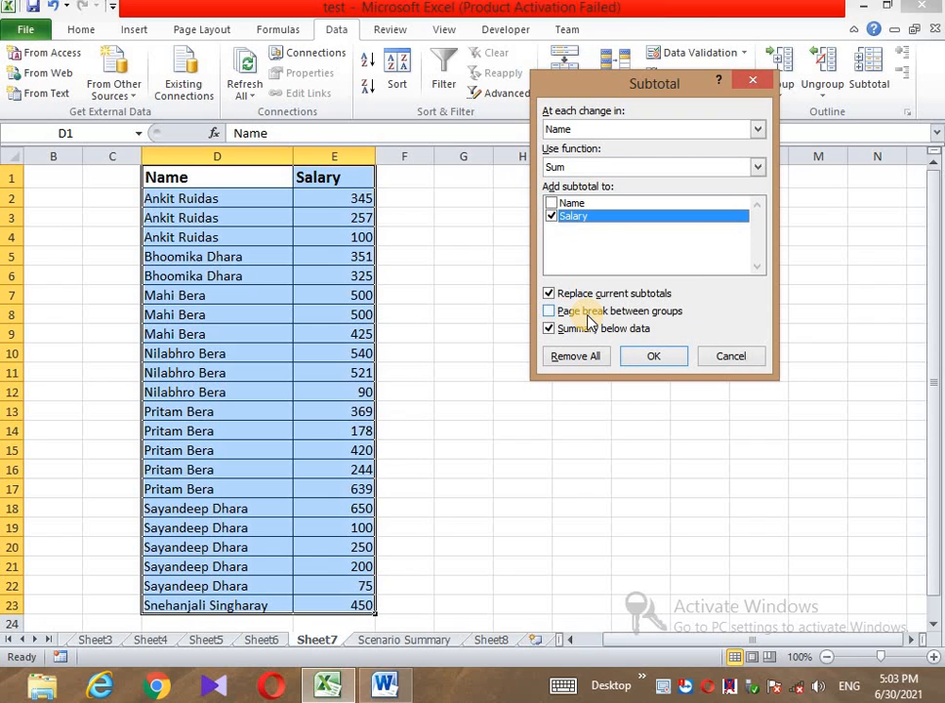
left_click(636, 355)
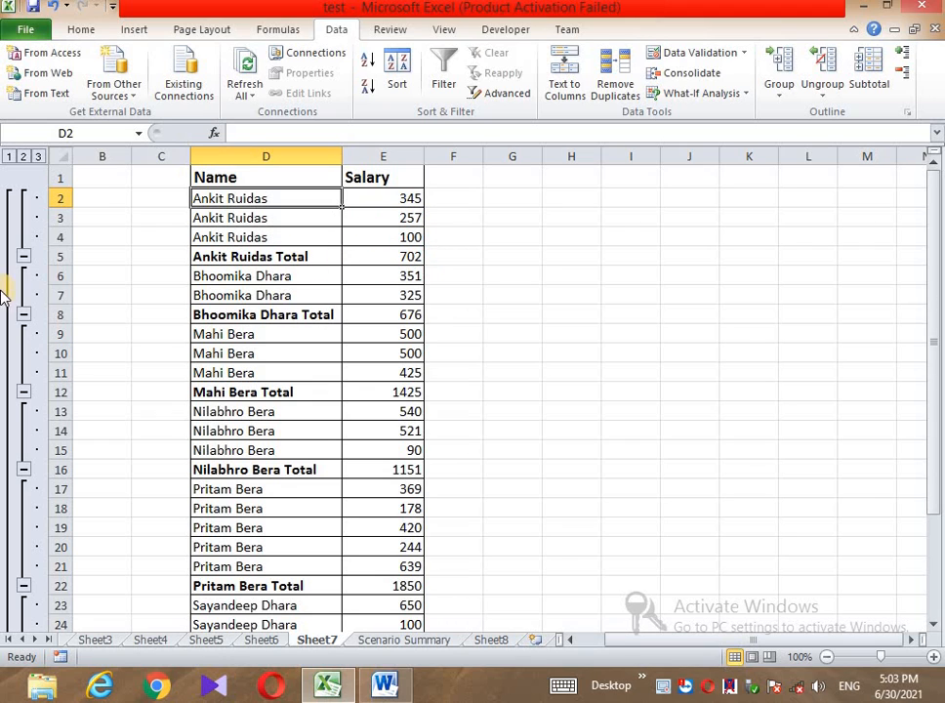
- Collapse the detail rows of all seven name groups so only their subtotals and the grand total show
left_click(23, 255)
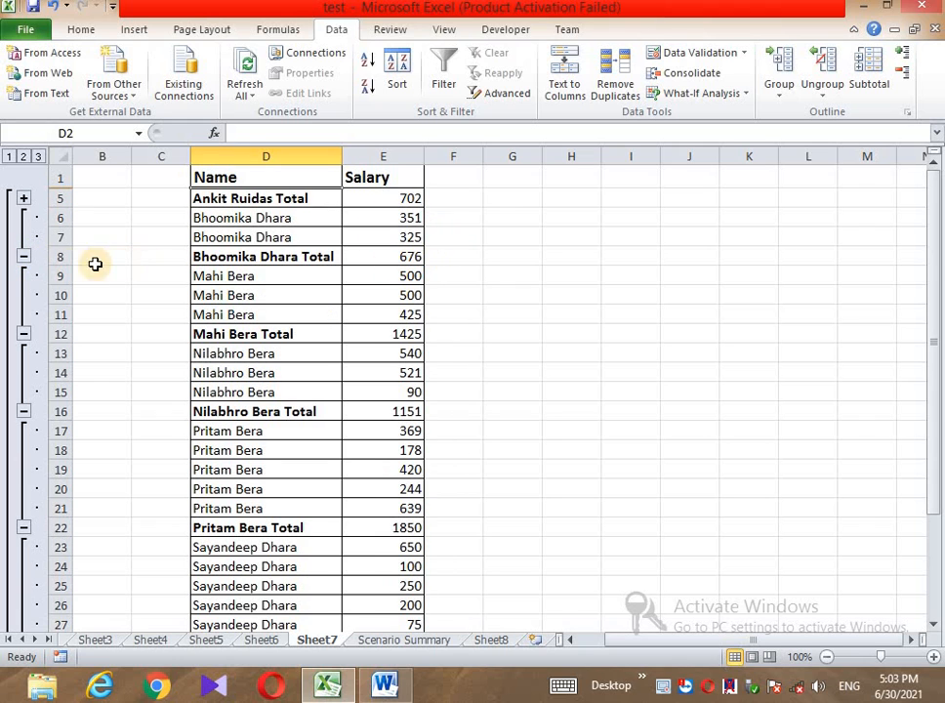
left_click(23, 256)
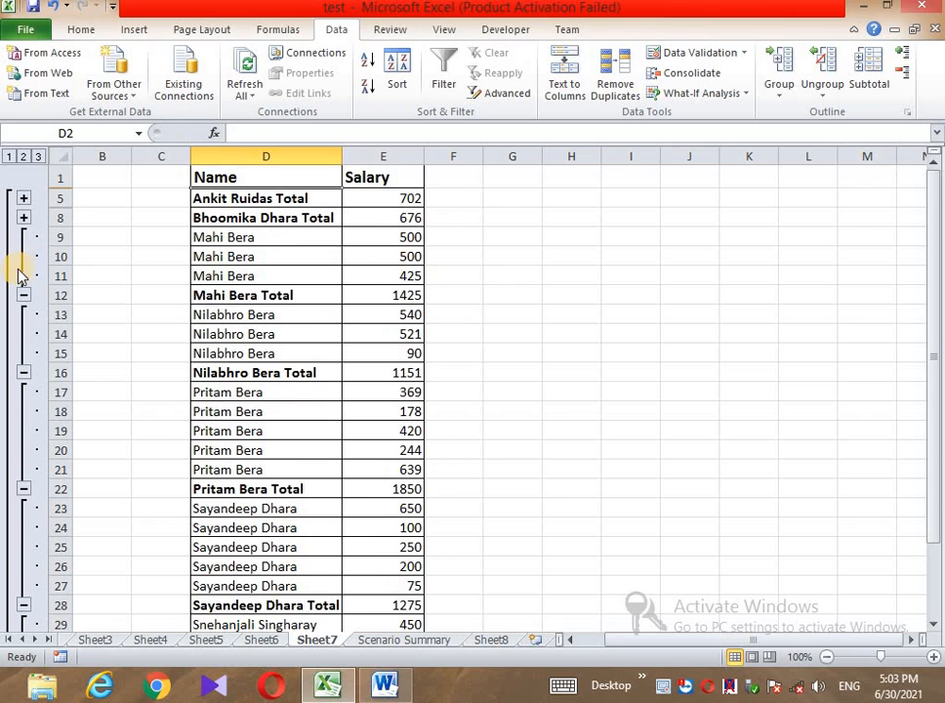
left_click(23, 295)
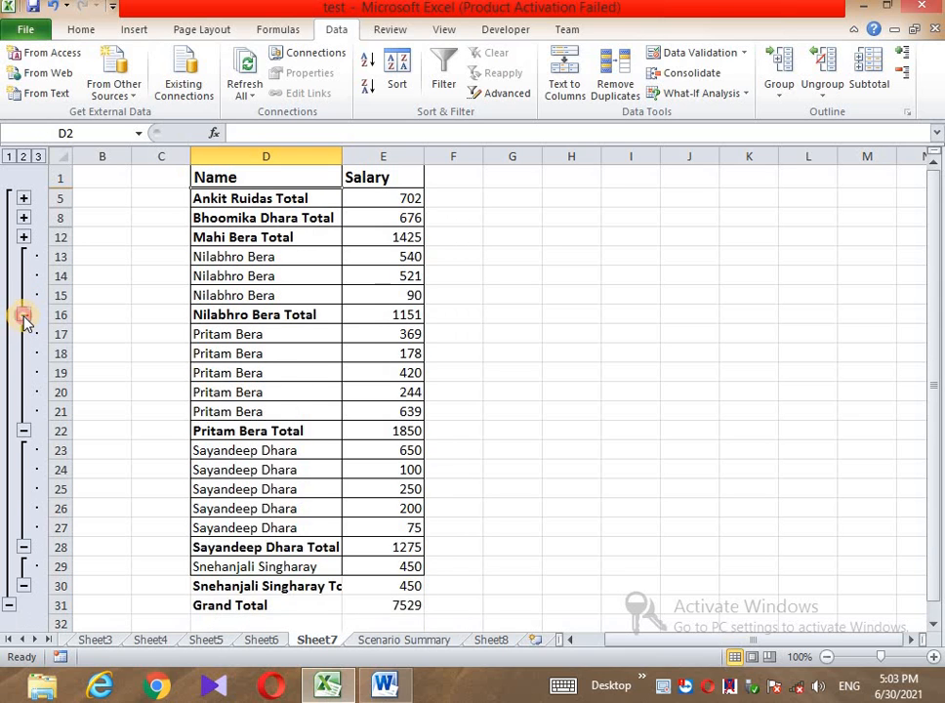
left_click(23, 314)
left_click(24, 372)
left_click(24, 392)
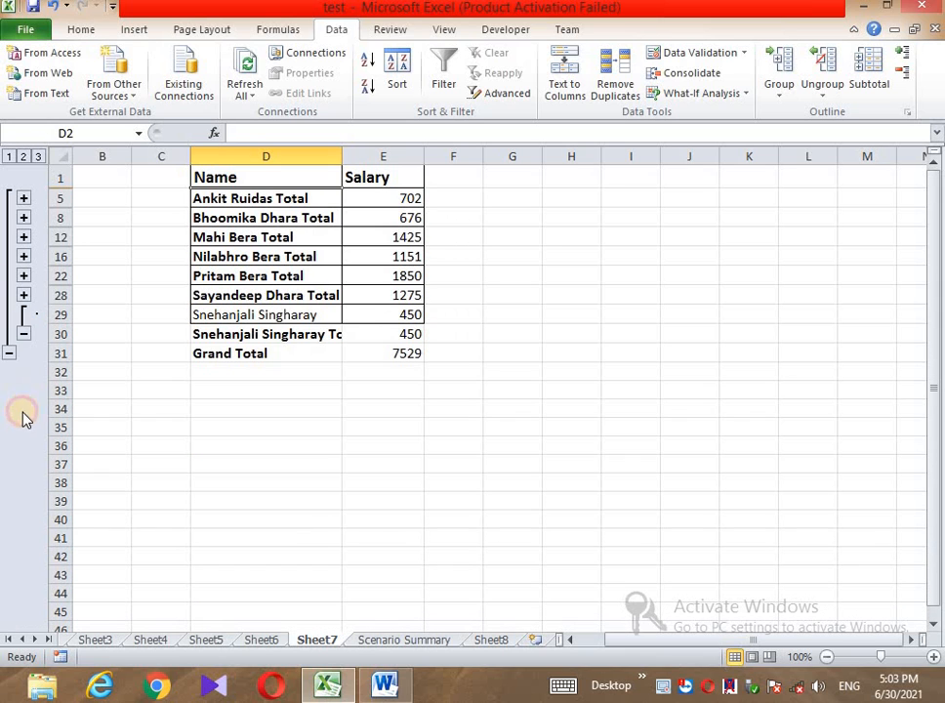
left_click(23, 333)
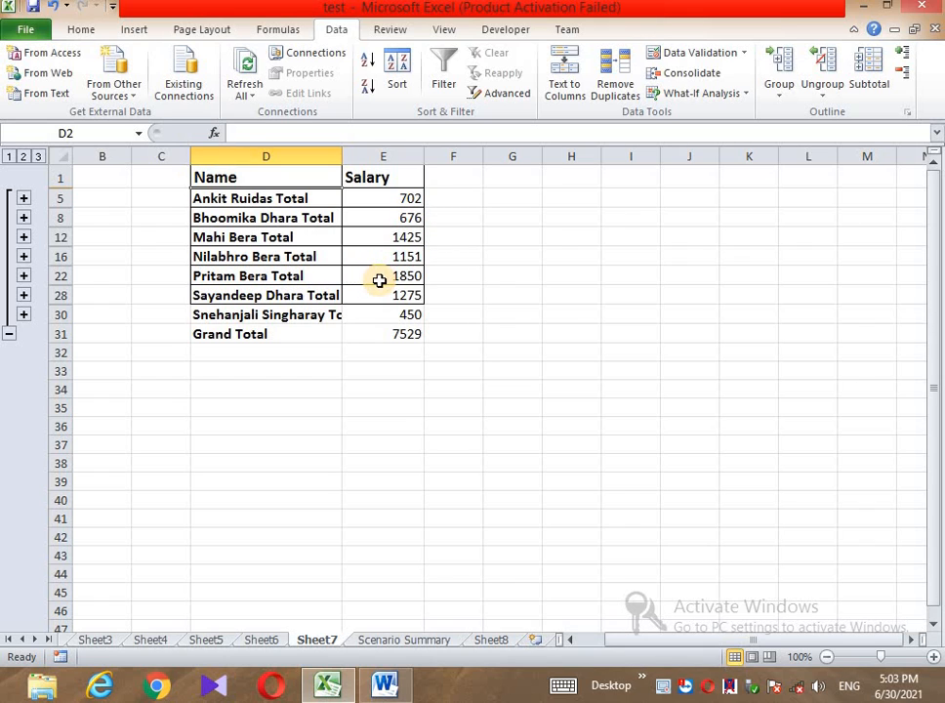
- Check the fifth name group's detail rows (17 to 21), collapse them again, and widen column D to fit the total labels
left_click(23, 277)
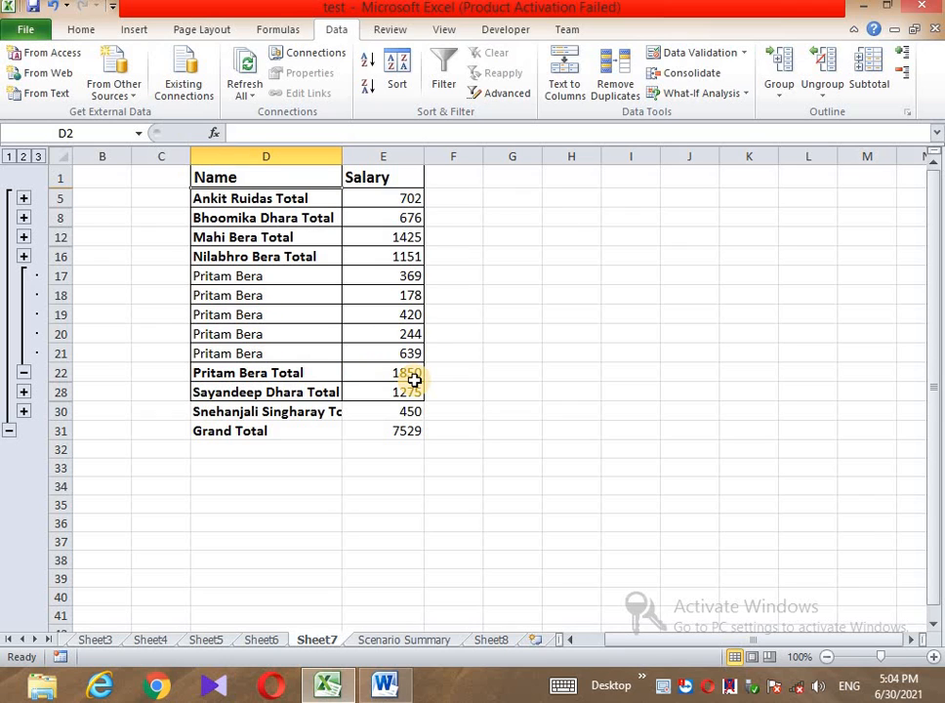
left_click(22, 372)
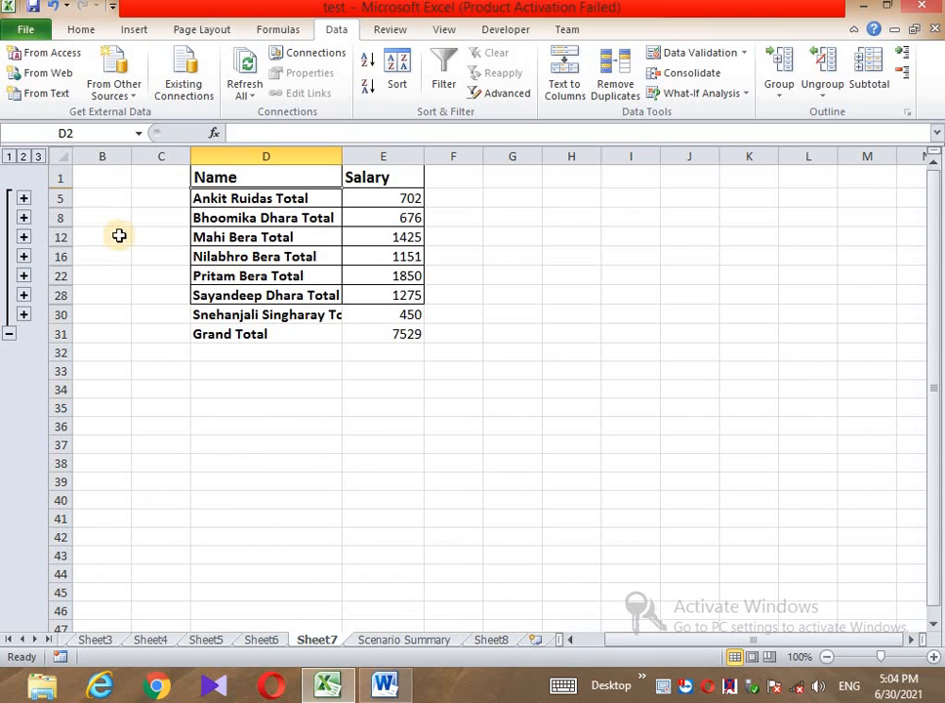
left_click_drag(344, 156, 394, 157)
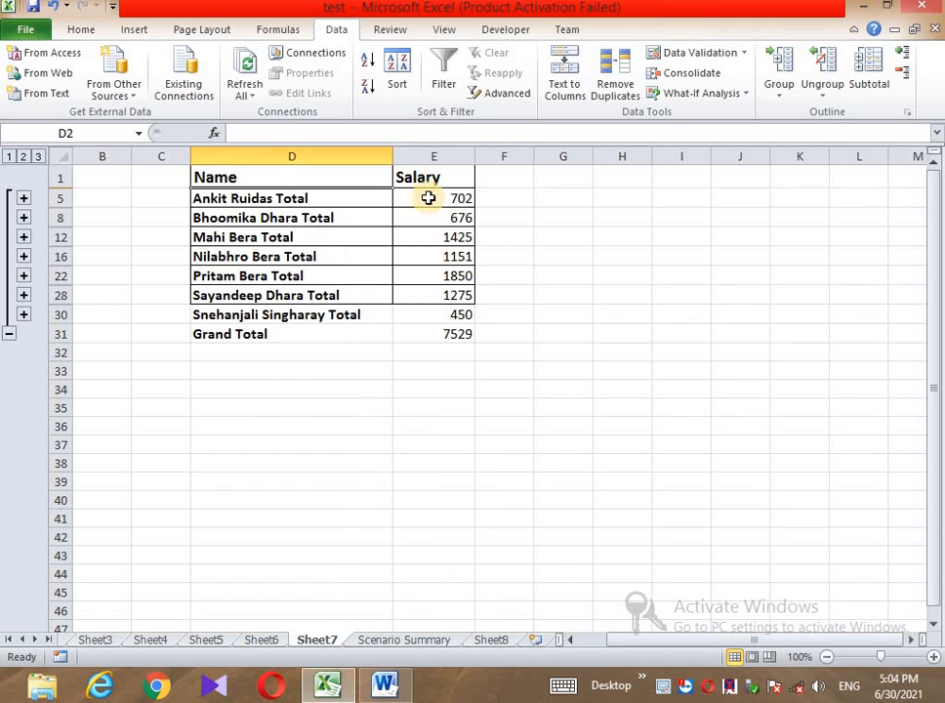